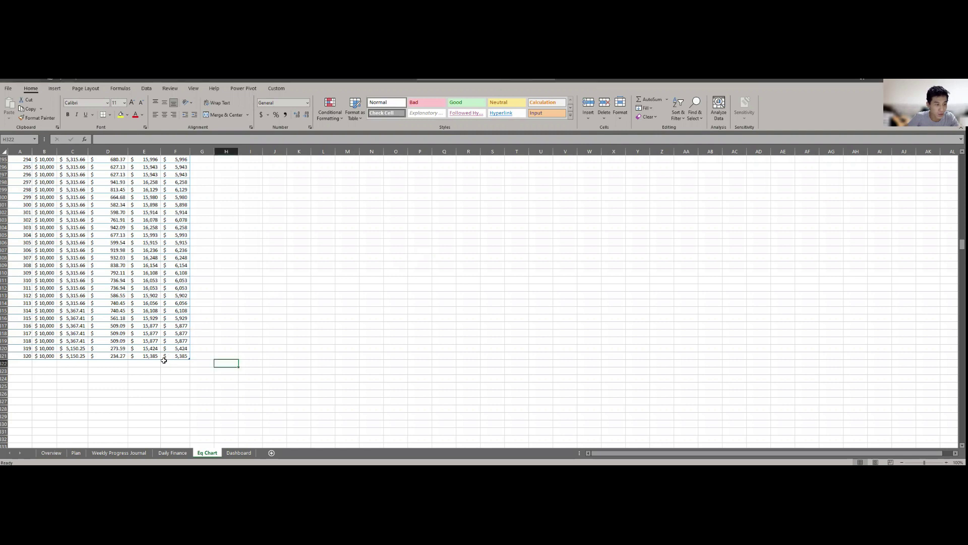
# Review the latest balances at the end of the equity table and the newest 16 Jun 2021 entries on the Daily Finance sheet
pyautogui.click(117, 357)
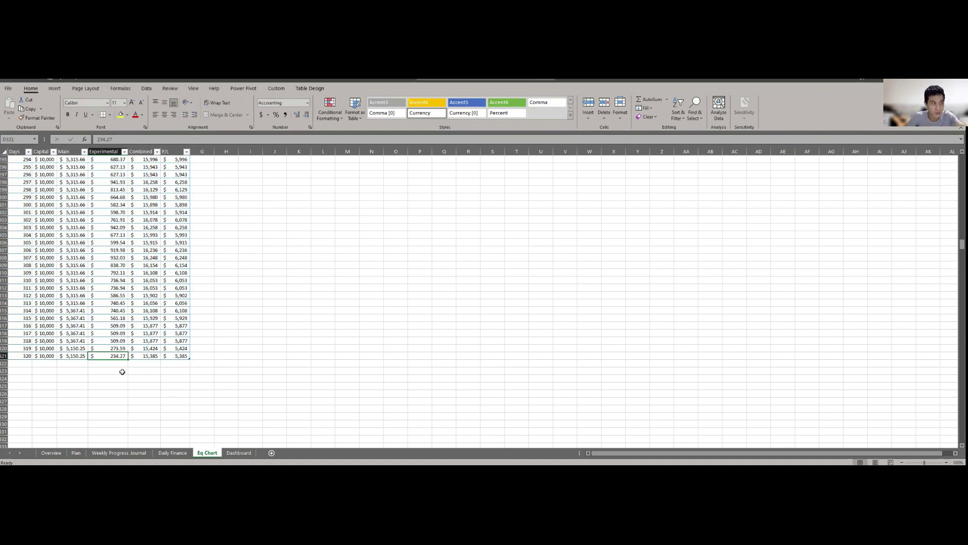
pyautogui.scroll(5, 119, 371)
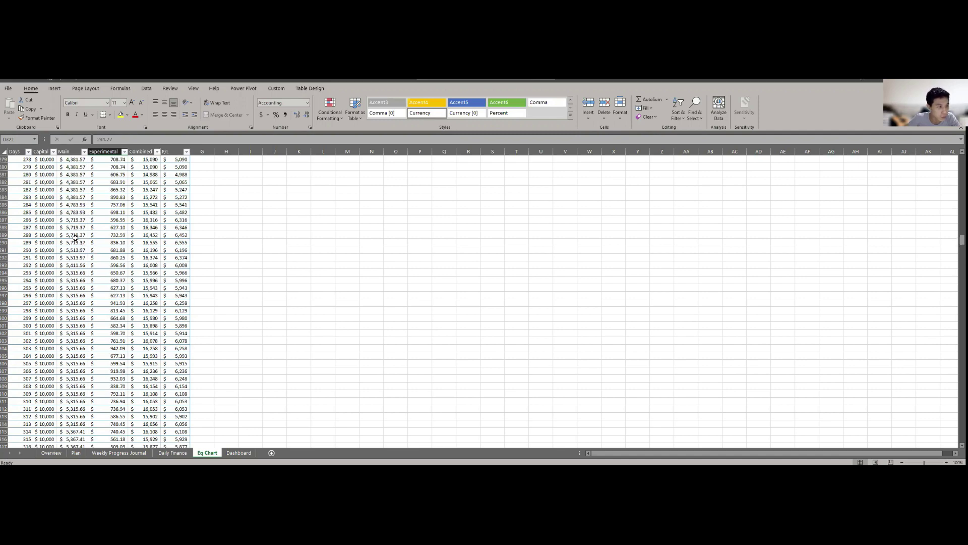
pyautogui.scroll(-3, 101, 416)
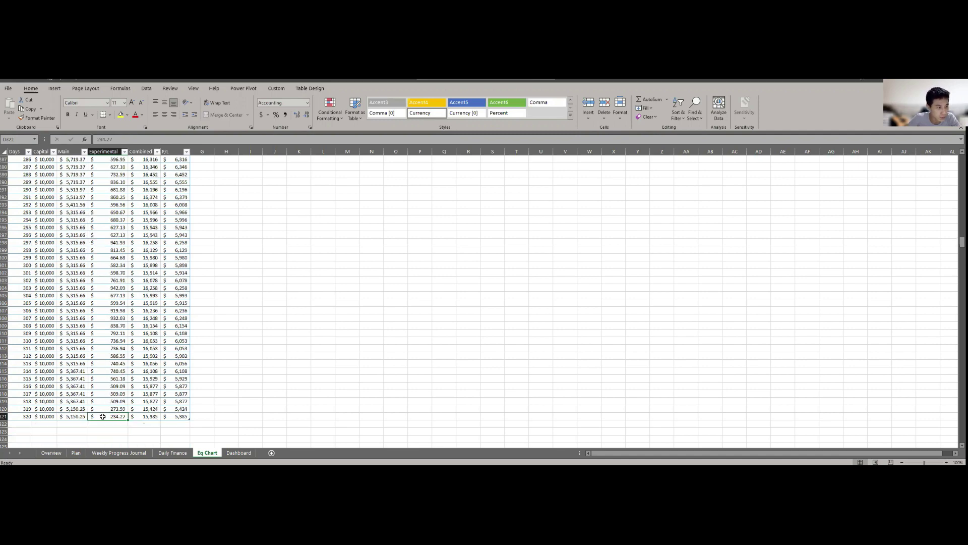
pyautogui.scroll(2, 102, 421)
pyautogui.scroll(-2, 102, 421)
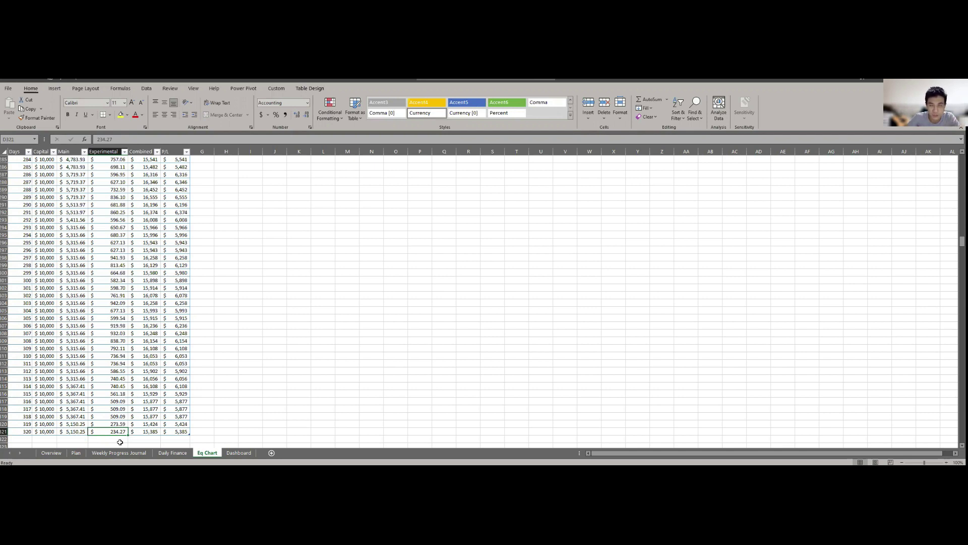
pyautogui.scroll(-2, 151, 394)
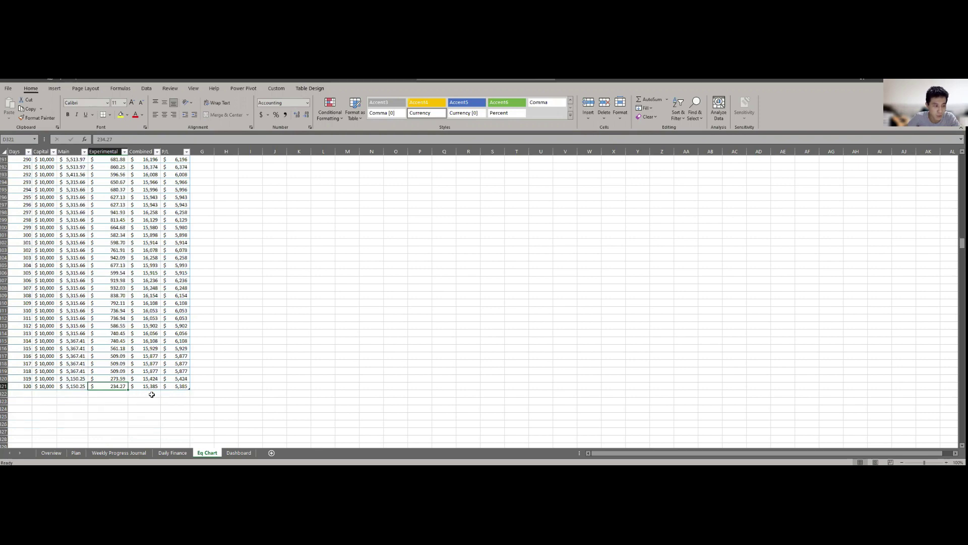
pyautogui.click(173, 452)
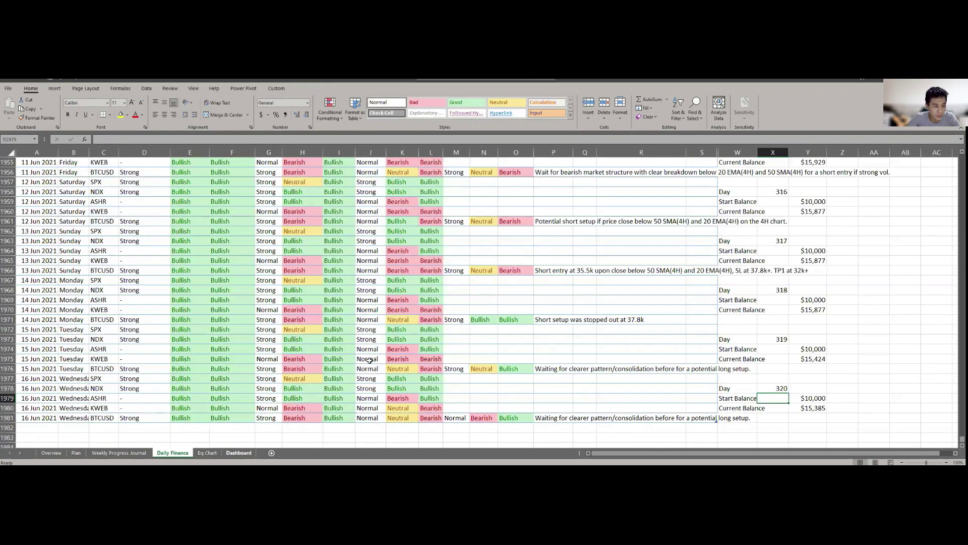
pyautogui.click(440, 391)
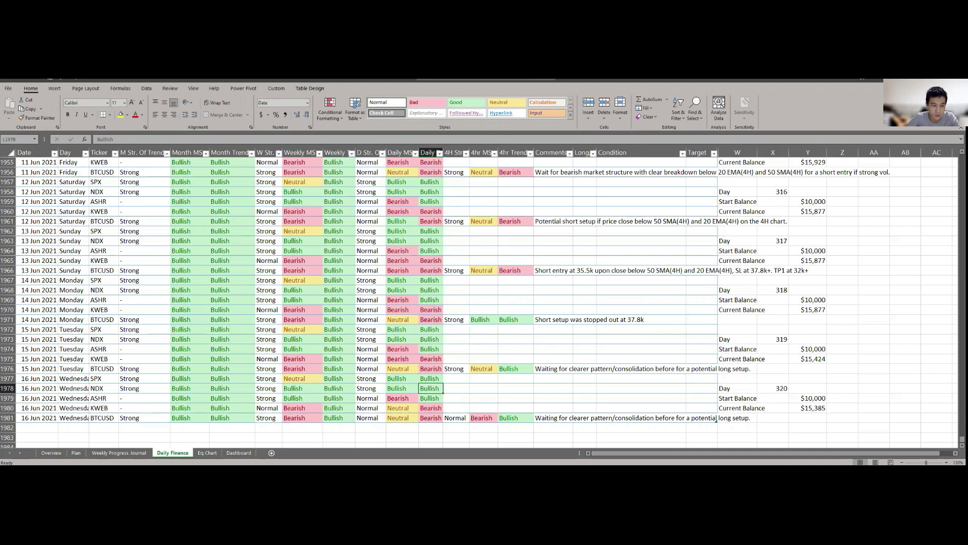
# Switch to TradingView and show the SPX daily chart as candlesticks
pyautogui.hotkey('alt', 'Tab')
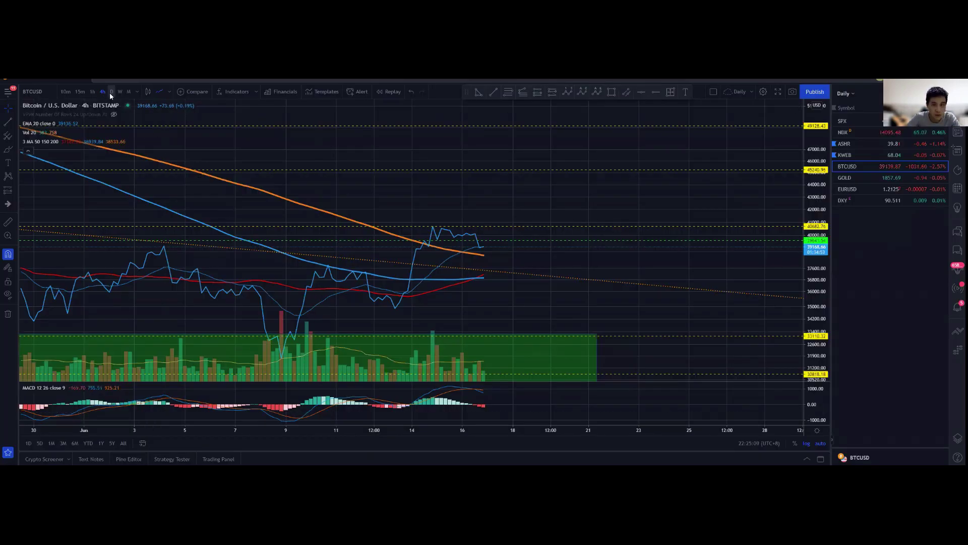
pyautogui.click(111, 92)
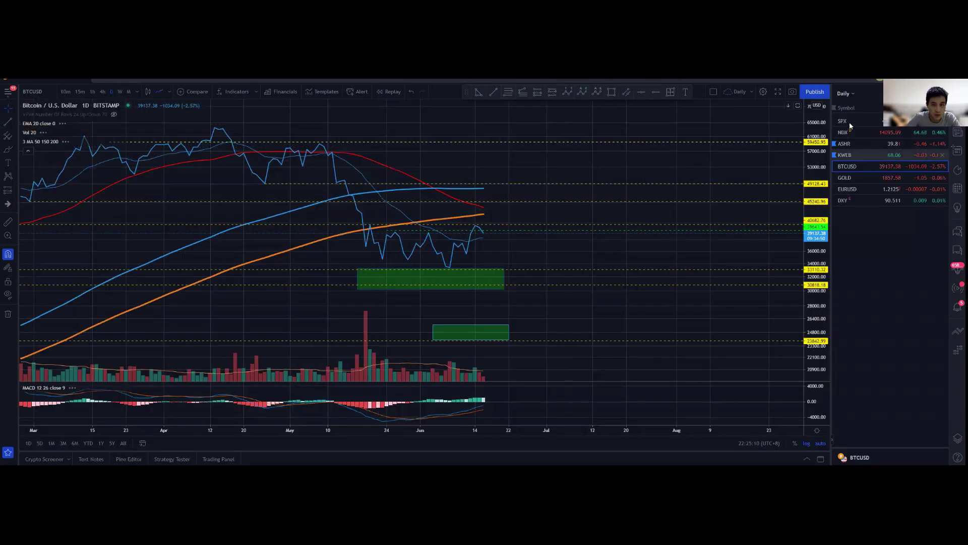
pyautogui.click(849, 122)
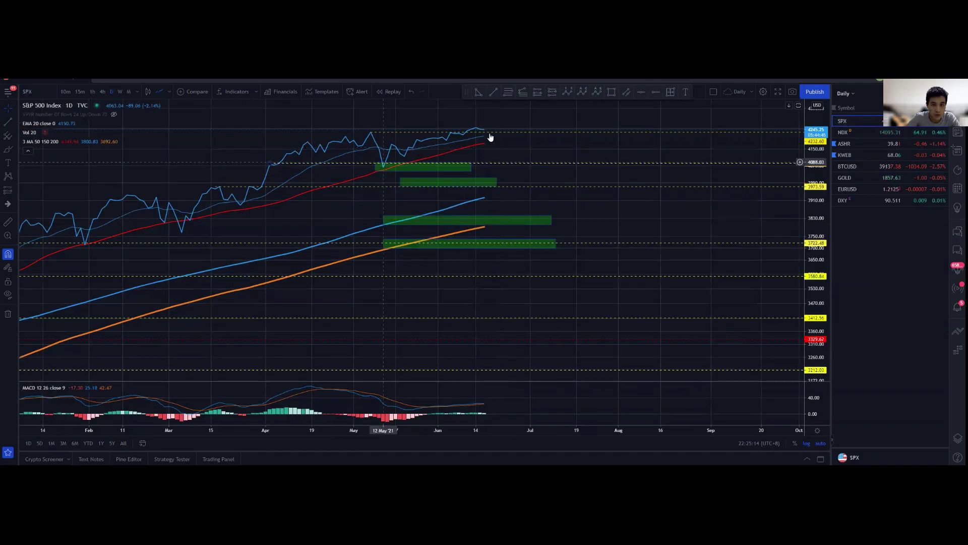
pyautogui.click(147, 92)
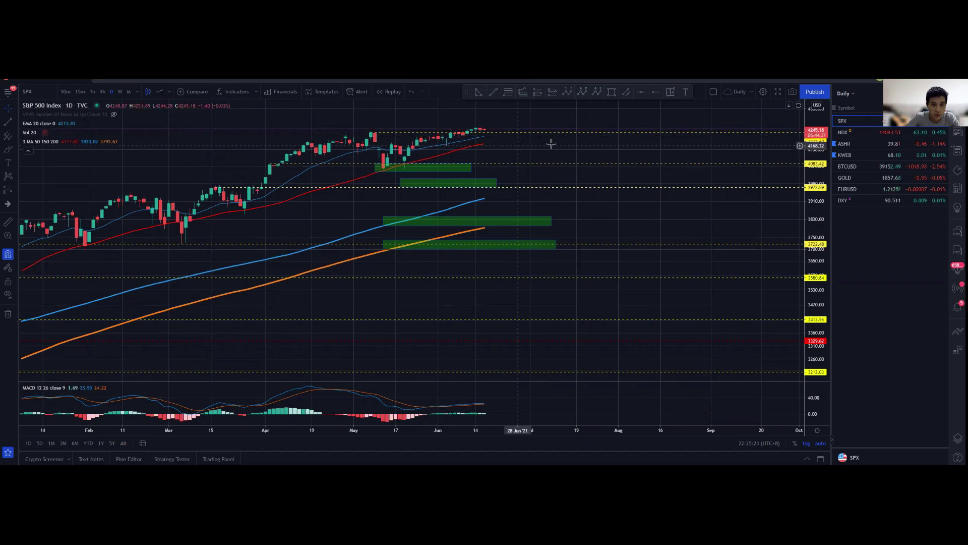
pyautogui.moveTo(540, 147); pyautogui.dragTo(470, 146)
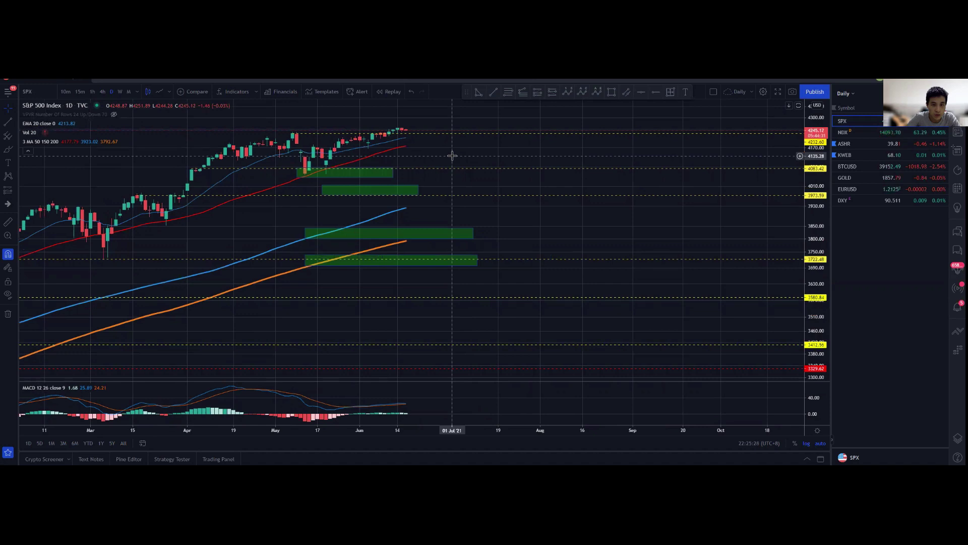
# Examine the recent price action on the NDX daily chart
pyautogui.press('Down')
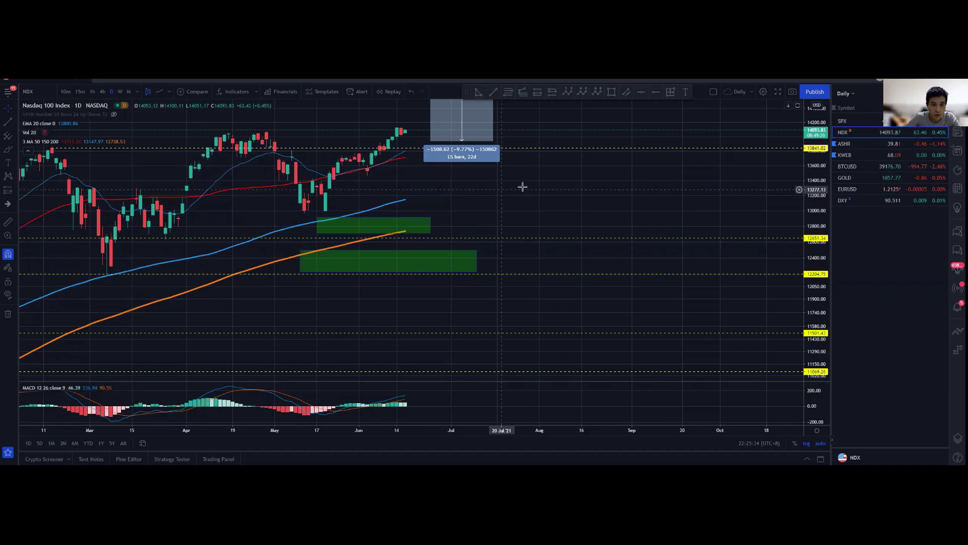
pyautogui.scroll(-2, 522, 186)
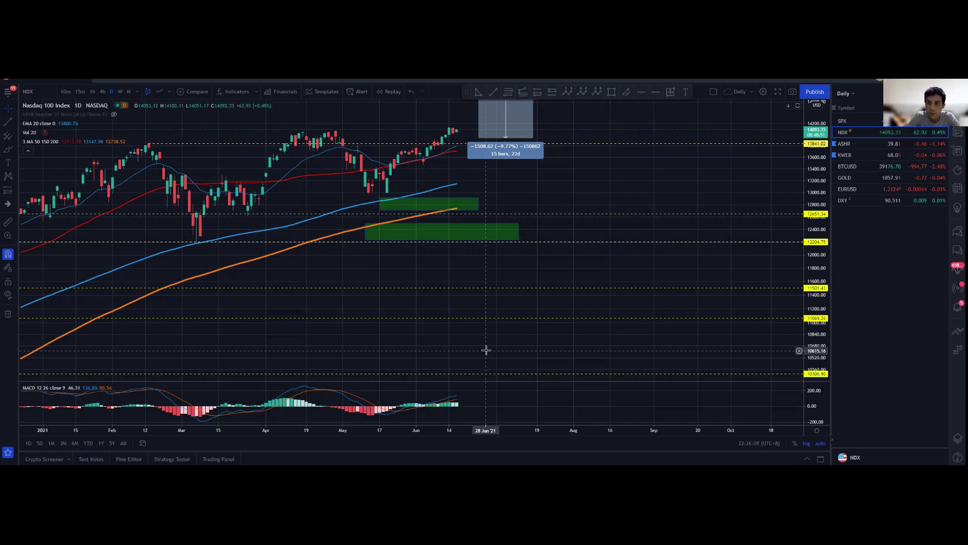
# Try a trend line through the 25 Mar and 12 May 2021 lows on the ASHR daily chart, and delete it
pyautogui.press('Down')
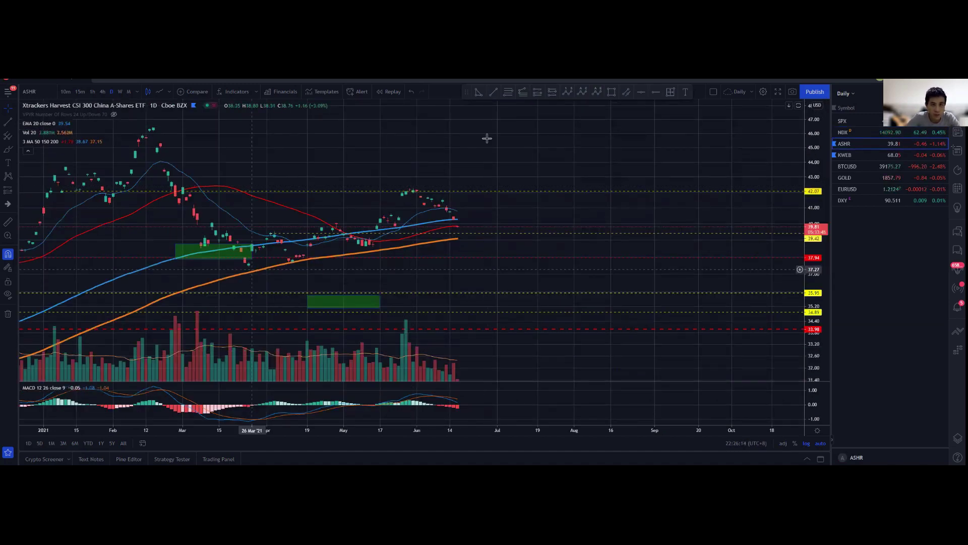
pyautogui.click(494, 91)
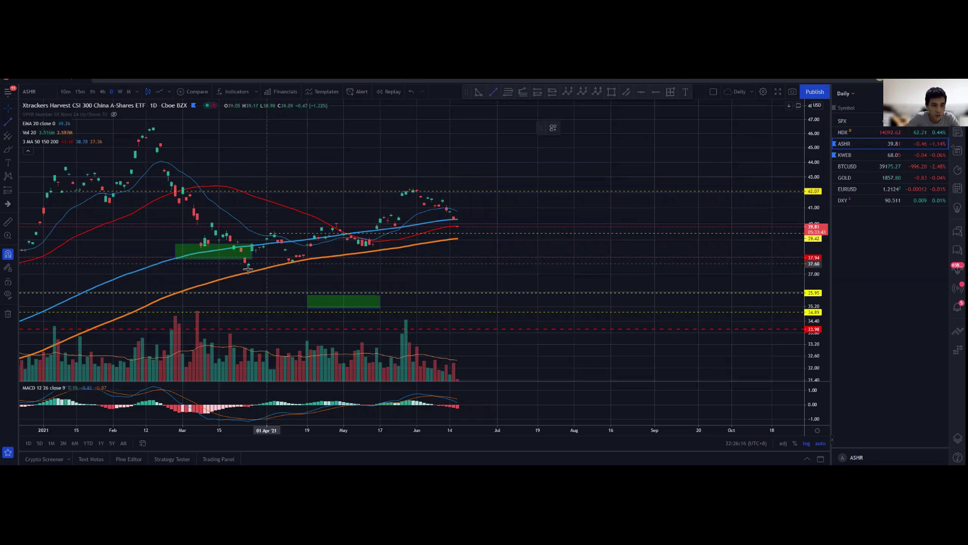
pyautogui.click(248, 265)
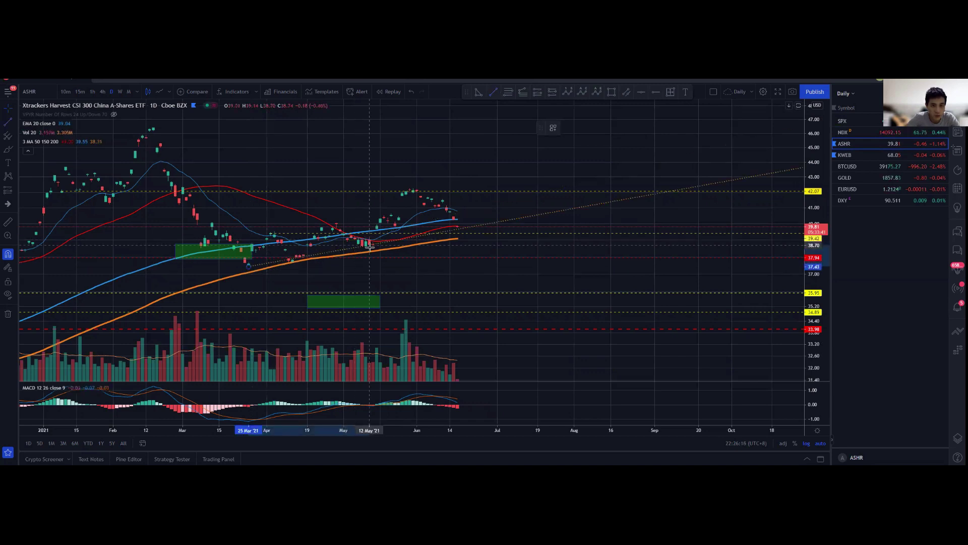
pyautogui.click(370, 247)
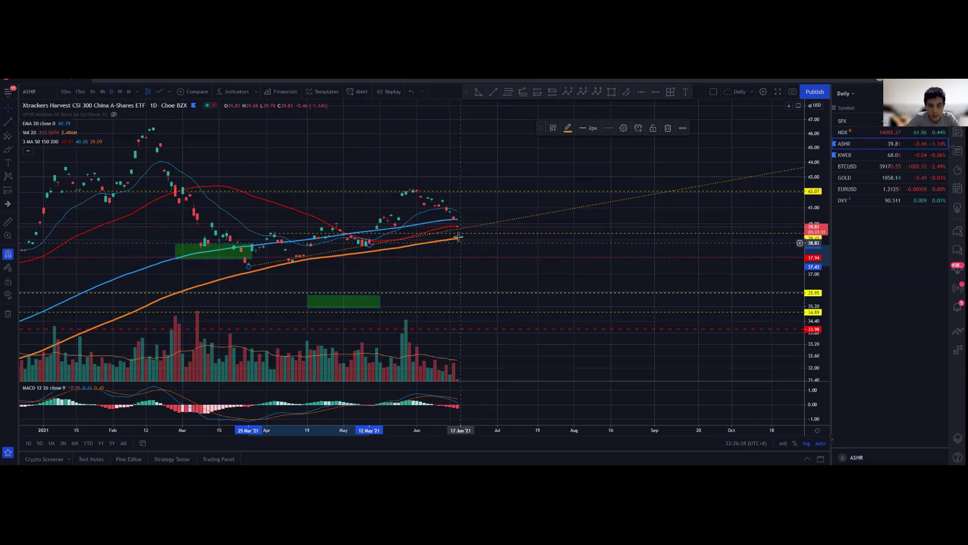
pyautogui.press('Delete')
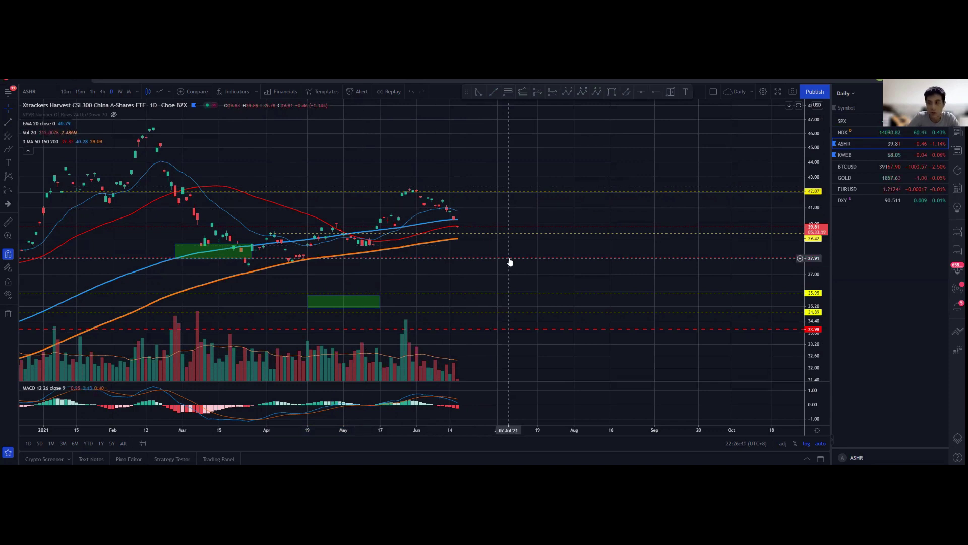
# Examine the KWEB daily chart, including the support zones below the current price and the earlier consolidation range
pyautogui.press('Down')
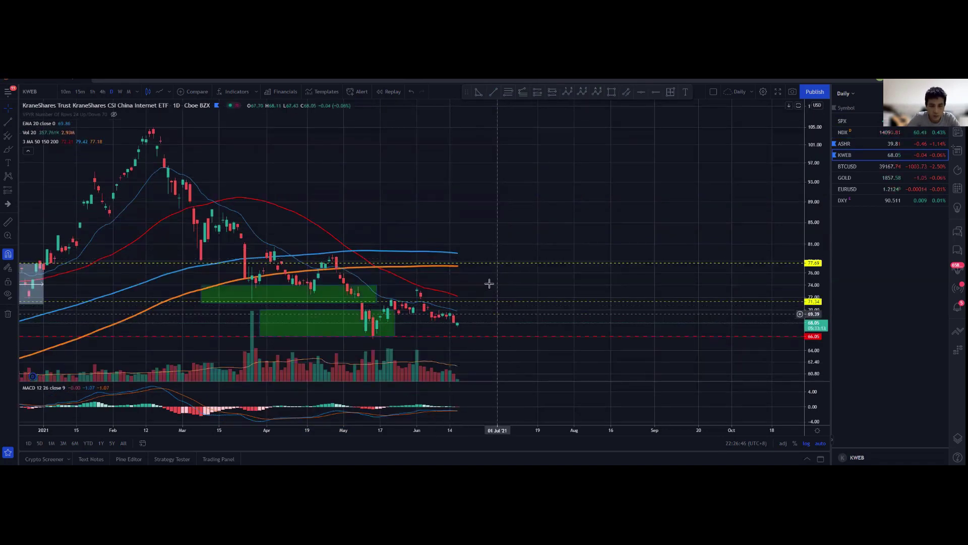
pyautogui.moveTo(540, 273); pyautogui.dragTo(607, 332)
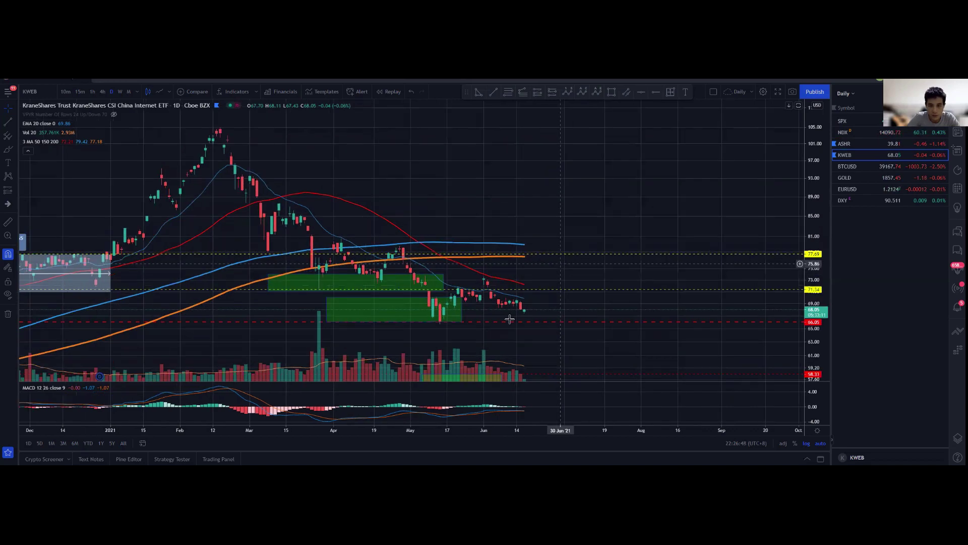
pyautogui.moveTo(815, 236); pyautogui.dragTo(812, 280)
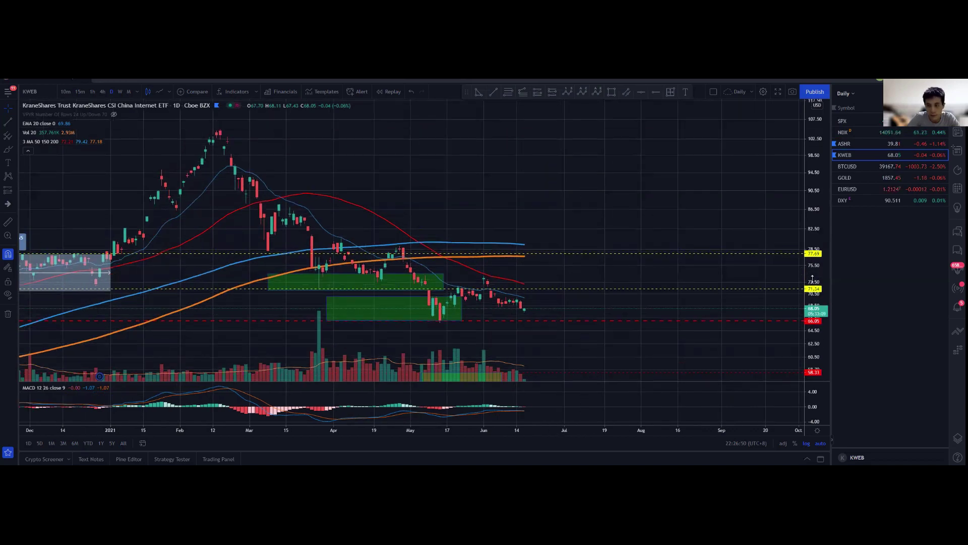
pyautogui.moveTo(620, 321); pyautogui.dragTo(614, 289)
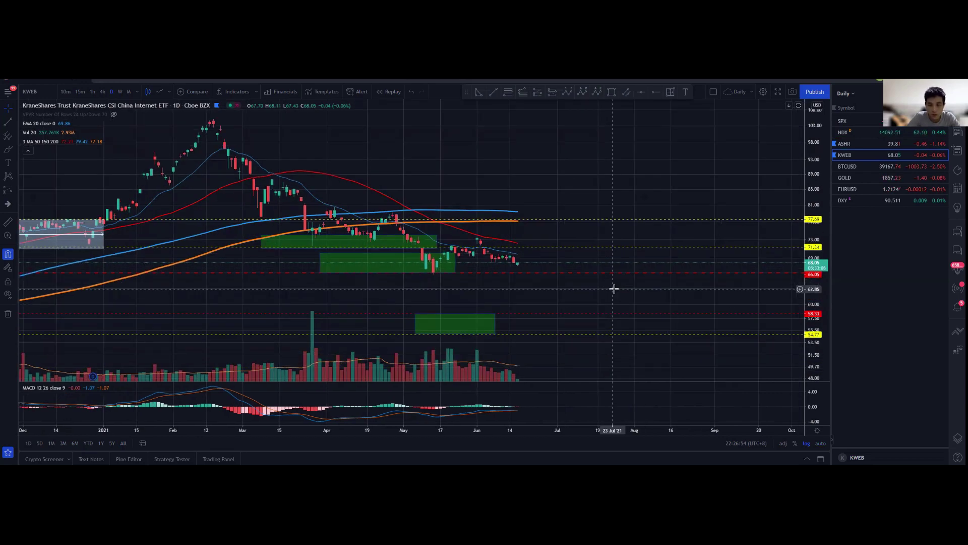
pyautogui.scroll(-2, 642, 286)
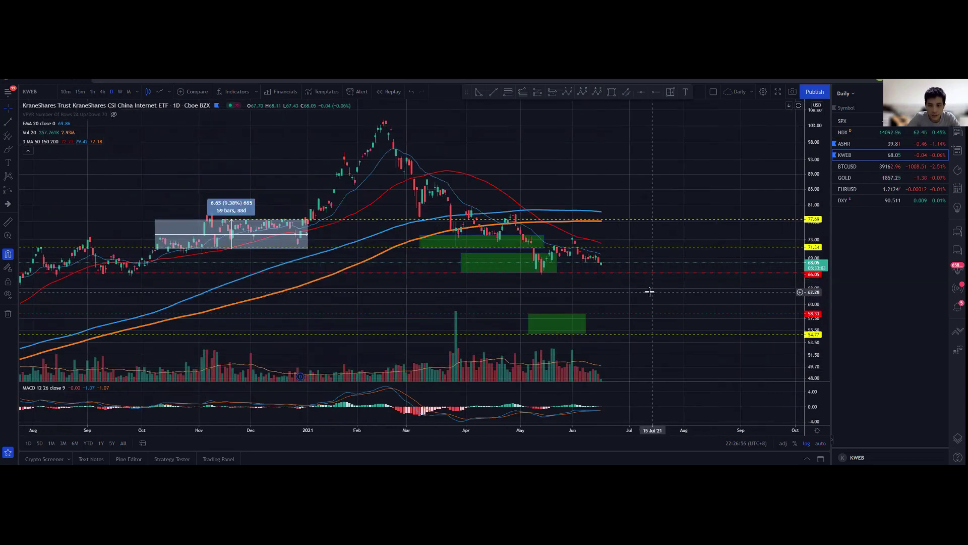
pyautogui.moveTo(649, 291); pyautogui.dragTo(550, 278)
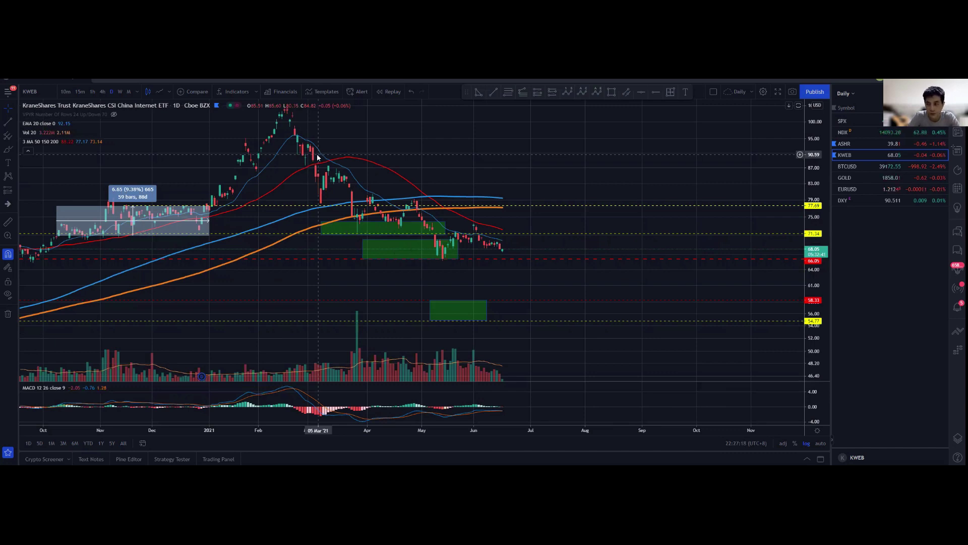
# Examine the BTCUSD daily chart around the recent candles, moving averages and support zones
pyautogui.press('Down')
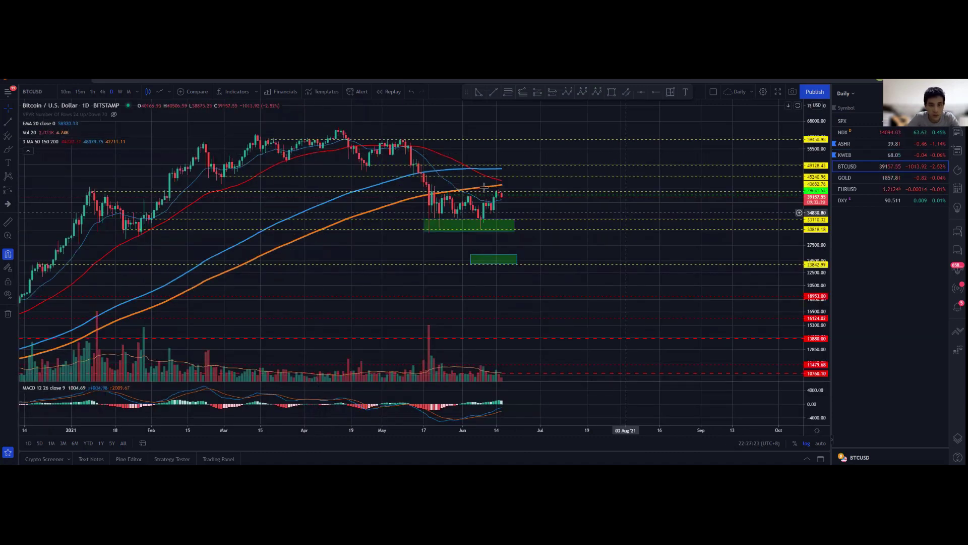
pyautogui.scroll(2, 429, 185)
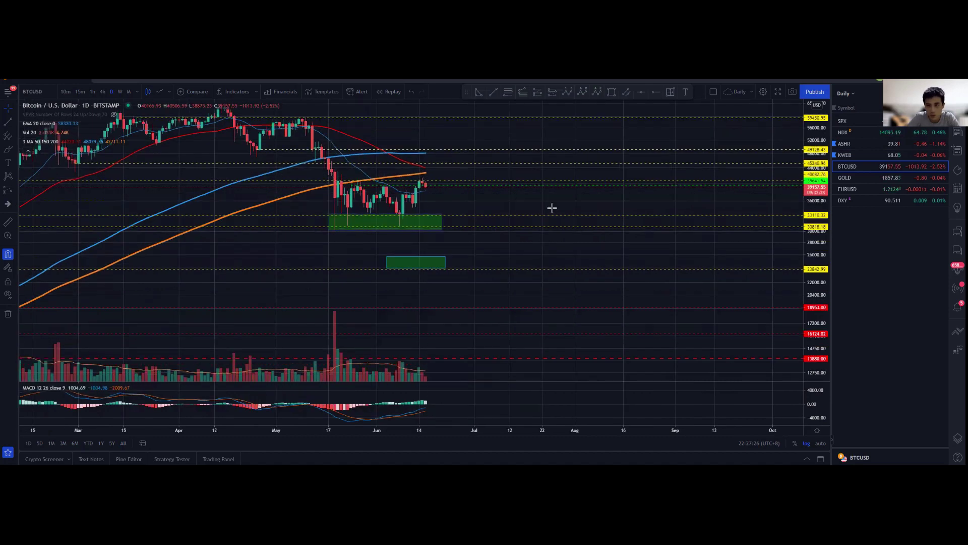
pyautogui.moveTo(502, 244); pyautogui.dragTo(505, 255)
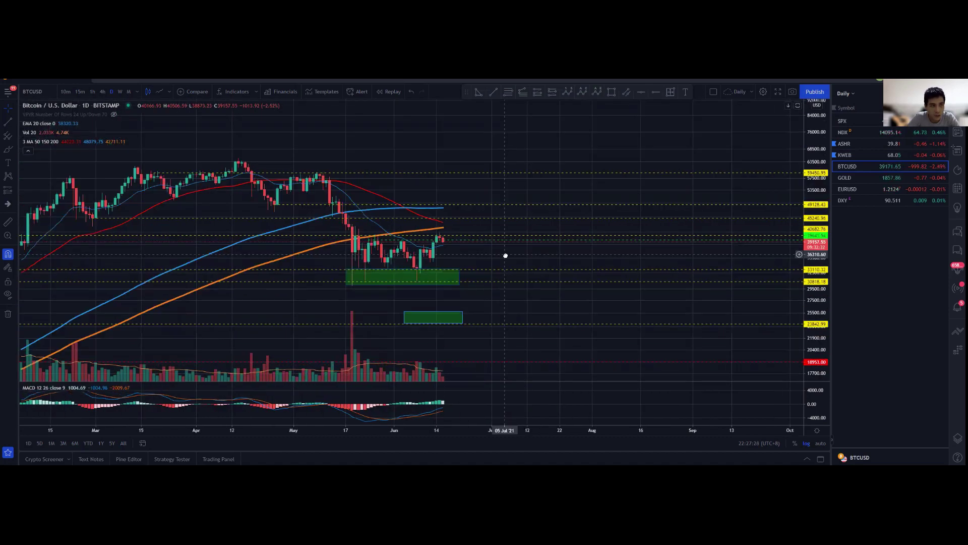
# Add the built-in Moving Average Exponential indicator to the BTCUSD daily chart
pyautogui.click(230, 93)
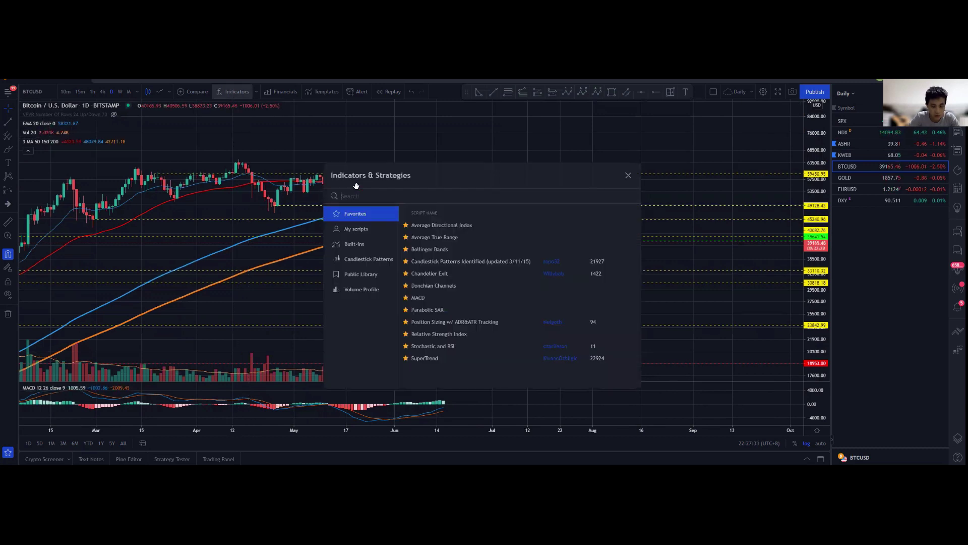
pyautogui.write('ema')
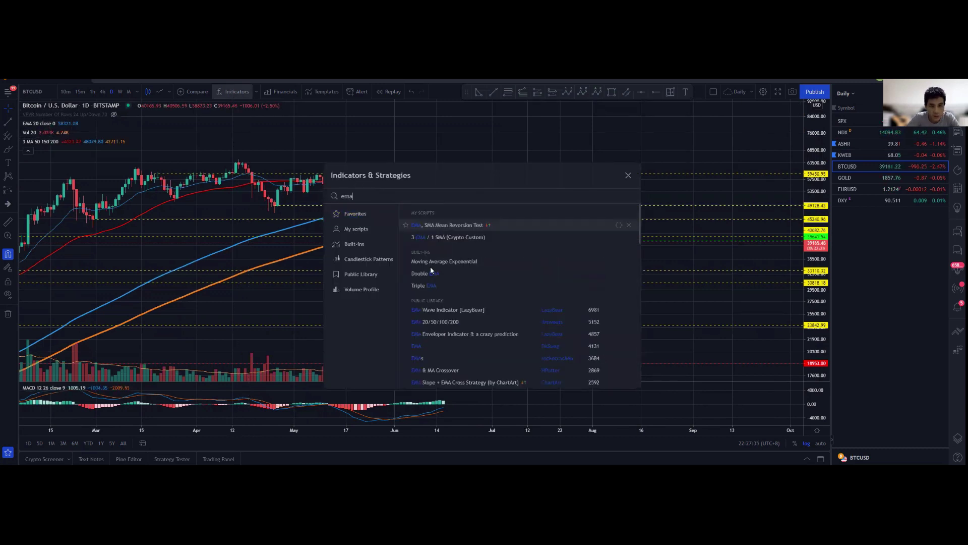
pyautogui.click(459, 261)
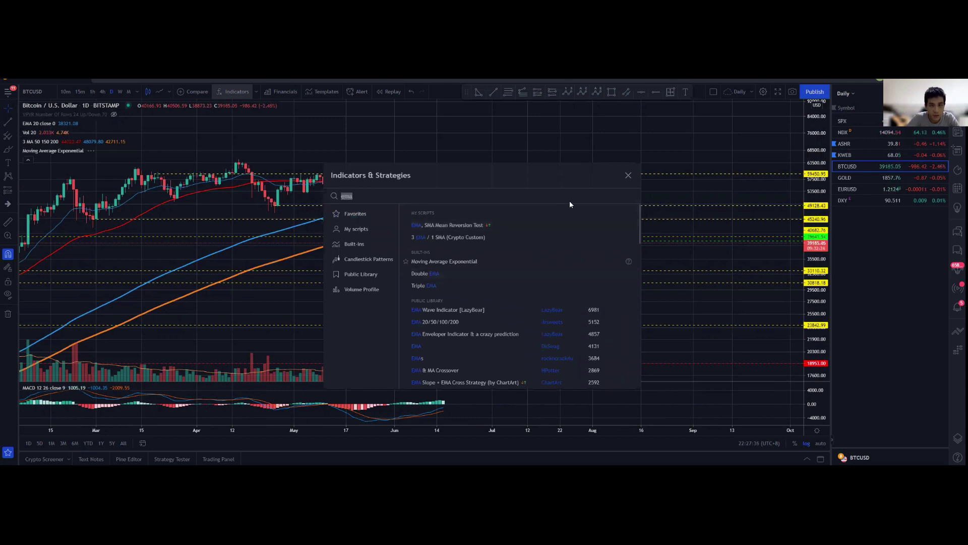
pyautogui.press('Escape')
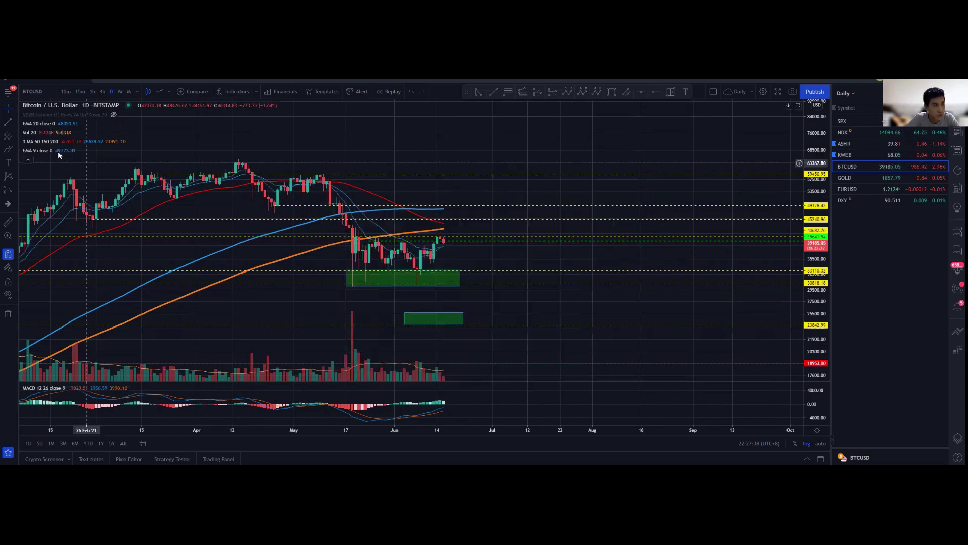
# Set the length of the newly added 9-period EMA on the BTCUSD daily chart to 200
pyautogui.click(69, 151)
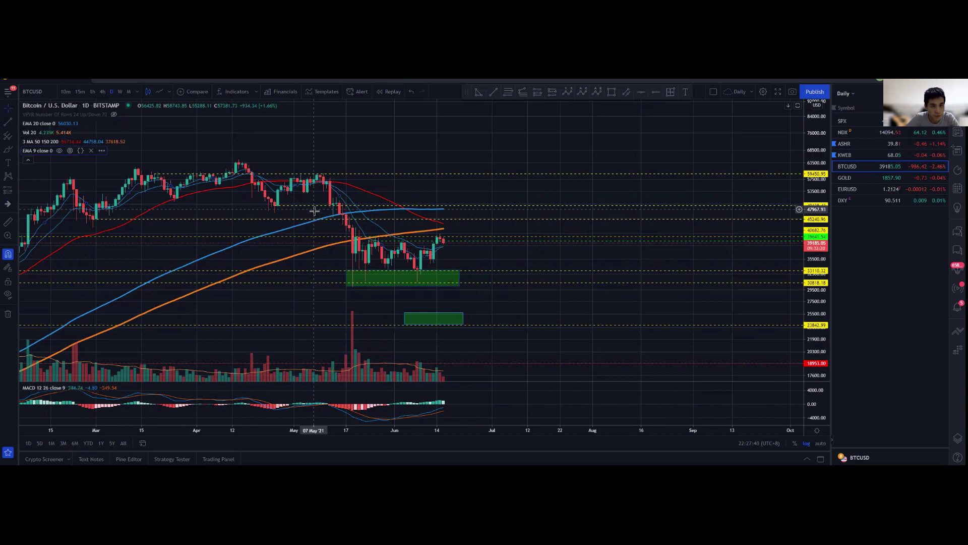
pyautogui.click(426, 246)
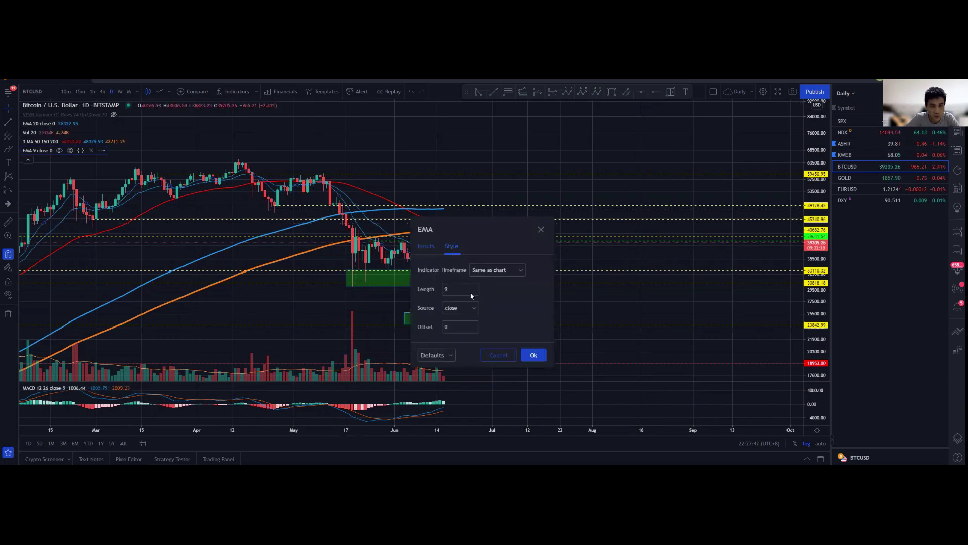
pyautogui.click(462, 288)
pyautogui.write('200')
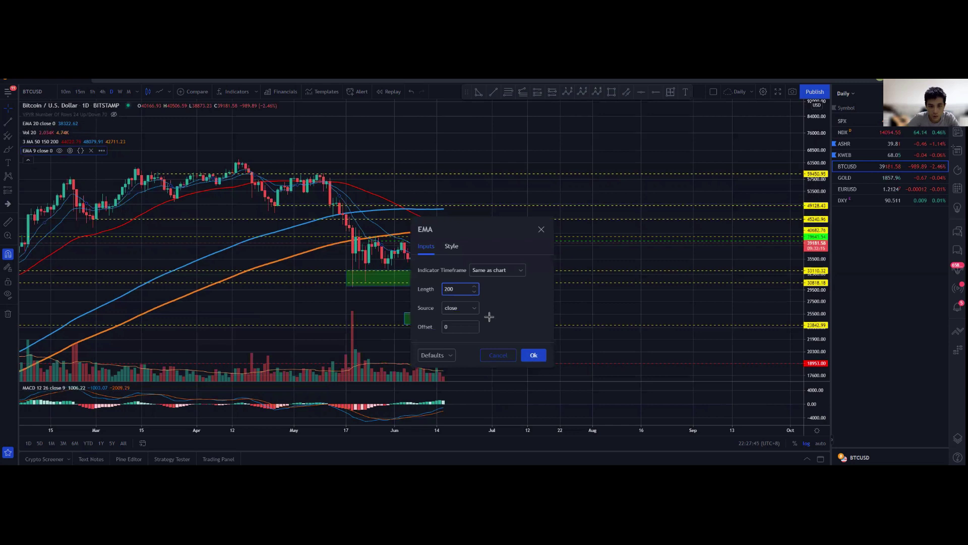
pyautogui.press('Return')
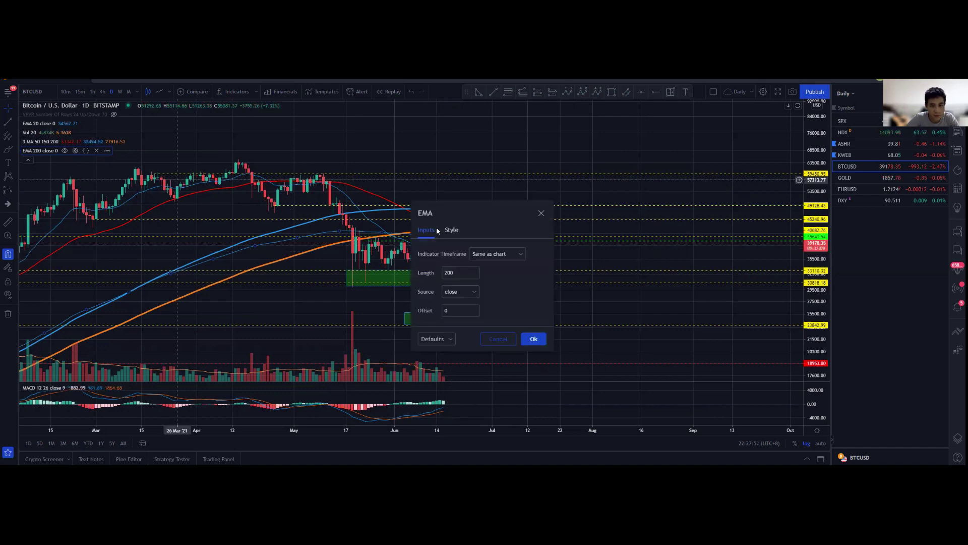
# Style the 200-period EMA as a purple line with the second-thickest line width
pyautogui.click(452, 230)
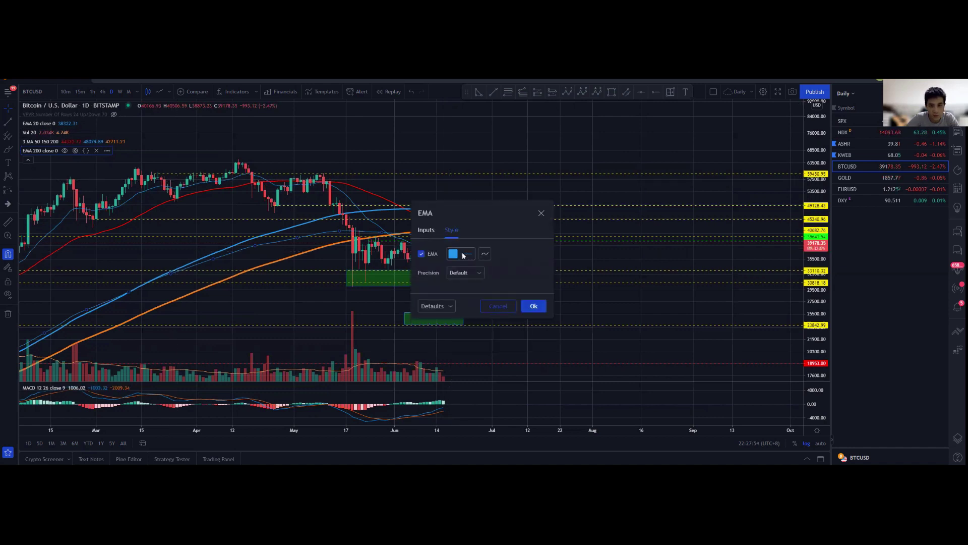
pyautogui.click(460, 253)
pyautogui.click(524, 277)
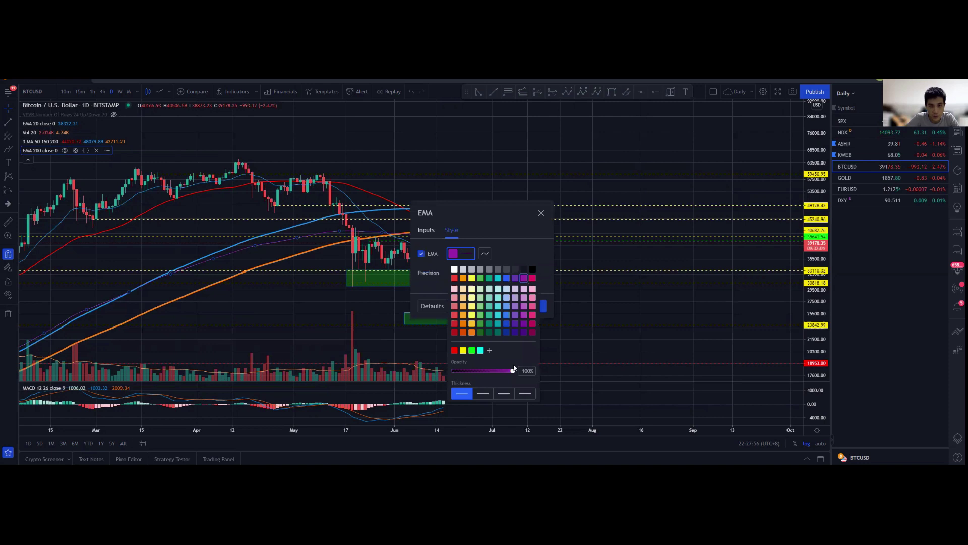
pyautogui.click(504, 394)
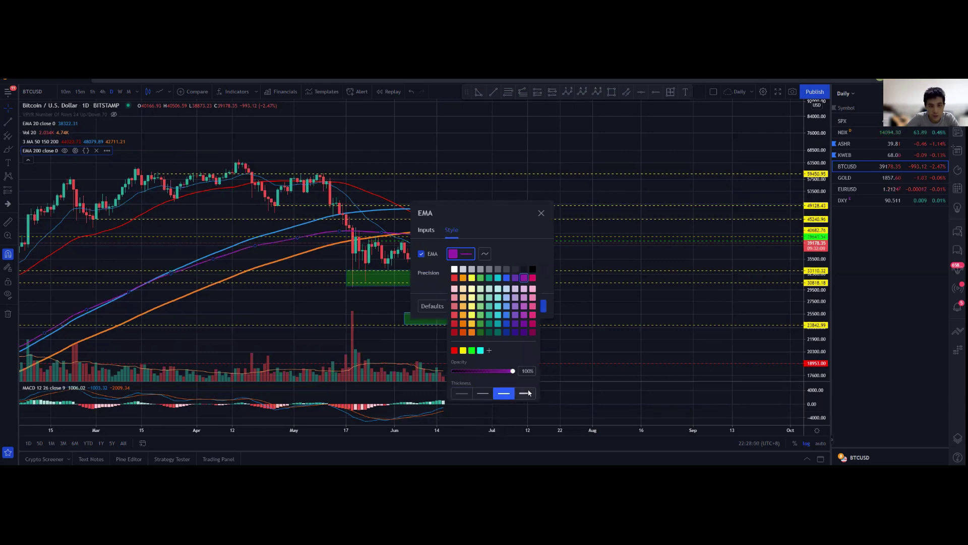
pyautogui.click(527, 393)
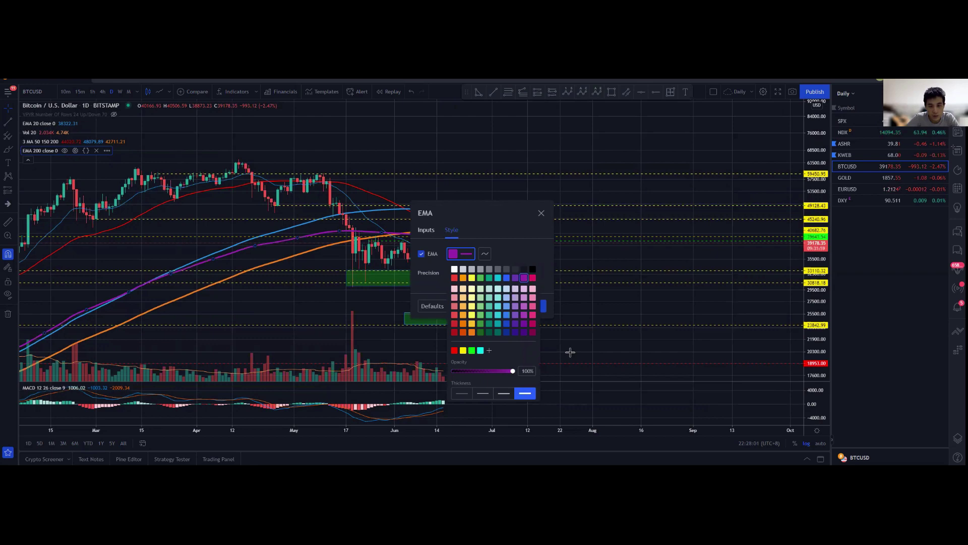
pyautogui.click(505, 395)
pyautogui.click(620, 302)
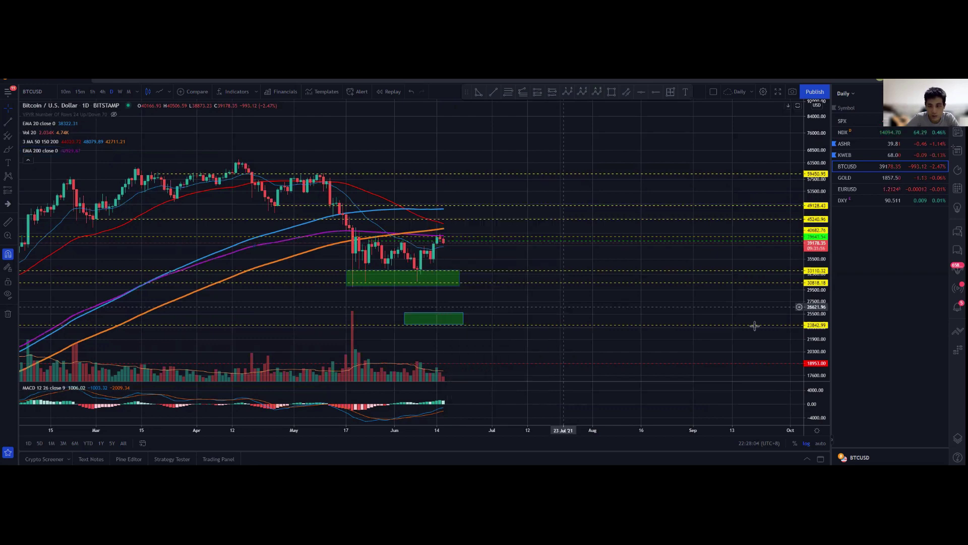
# Examine the BTCUSD daily chart around the recent candles, the purple 200-period EMA, the other moving averages and the green support zones
pyautogui.moveTo(815, 339); pyautogui.dragTo(814, 233)
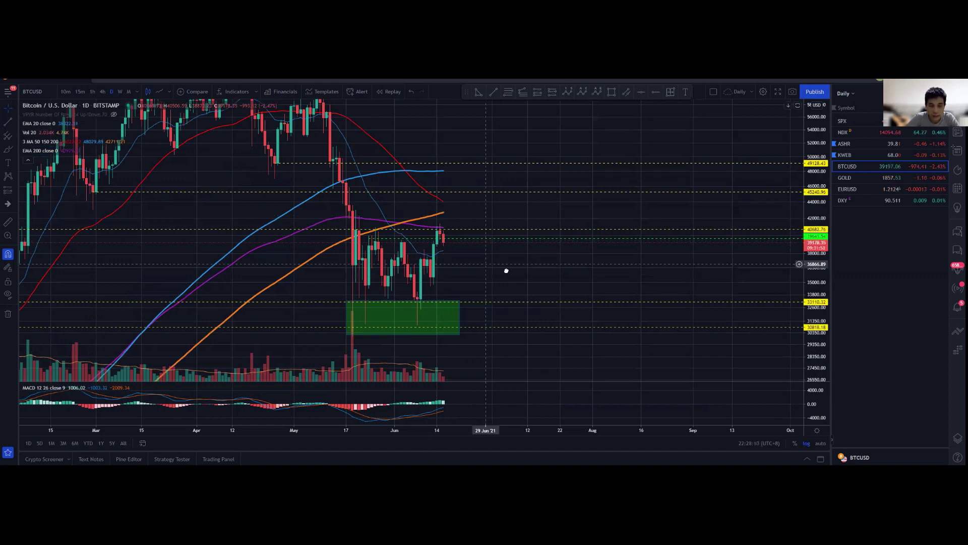
pyautogui.moveTo(506, 271); pyautogui.dragTo(518, 272)
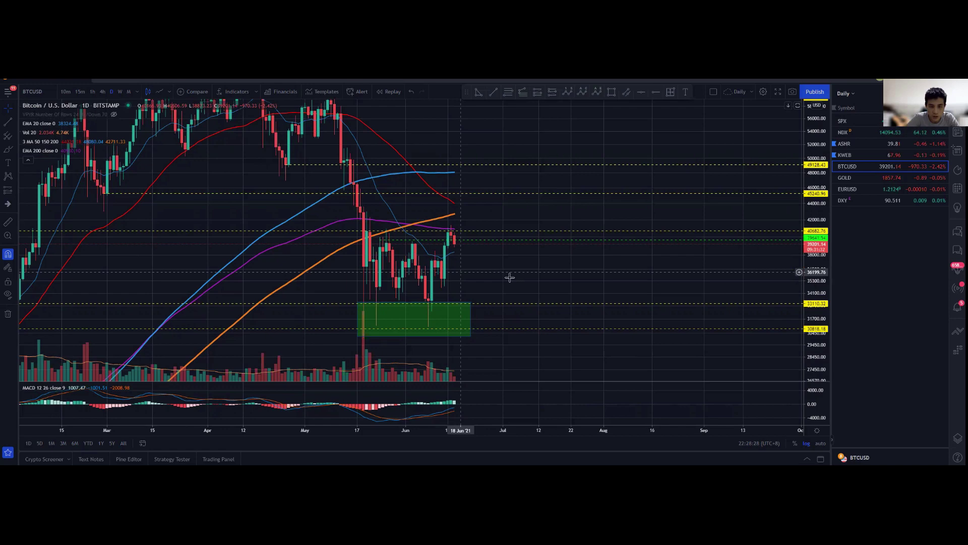
pyautogui.scroll(2, 509, 277)
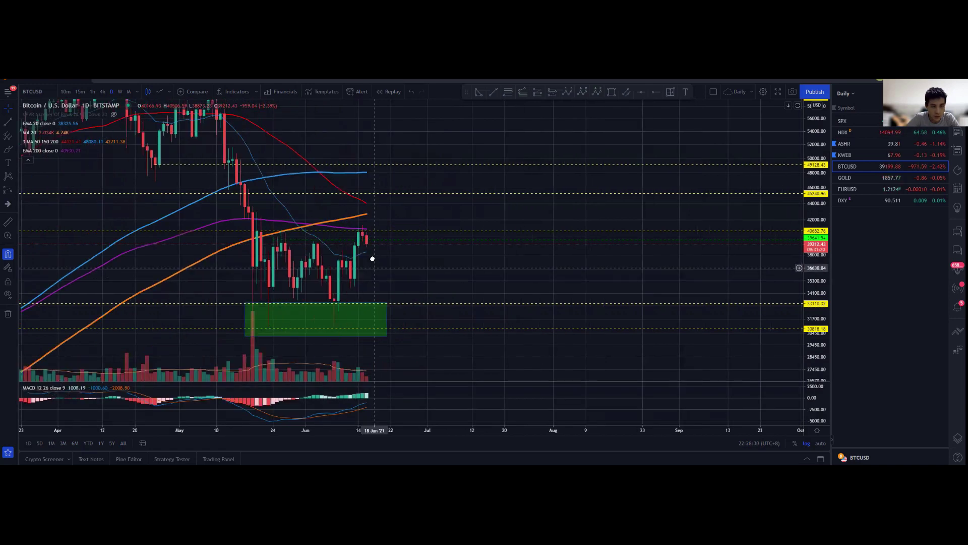
pyautogui.moveTo(338, 248); pyautogui.dragTo(334, 238)
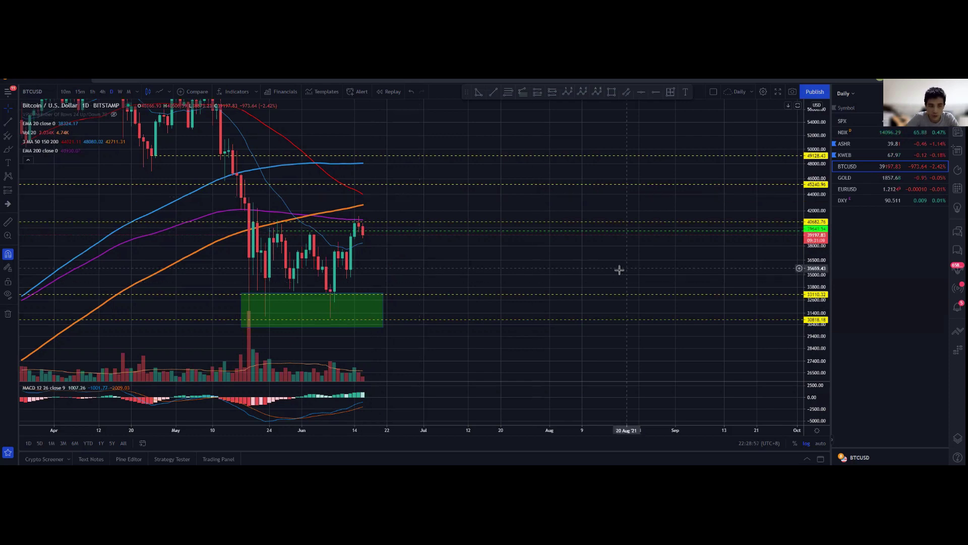
pyautogui.moveTo(817, 293); pyautogui.dragTo(817, 327)
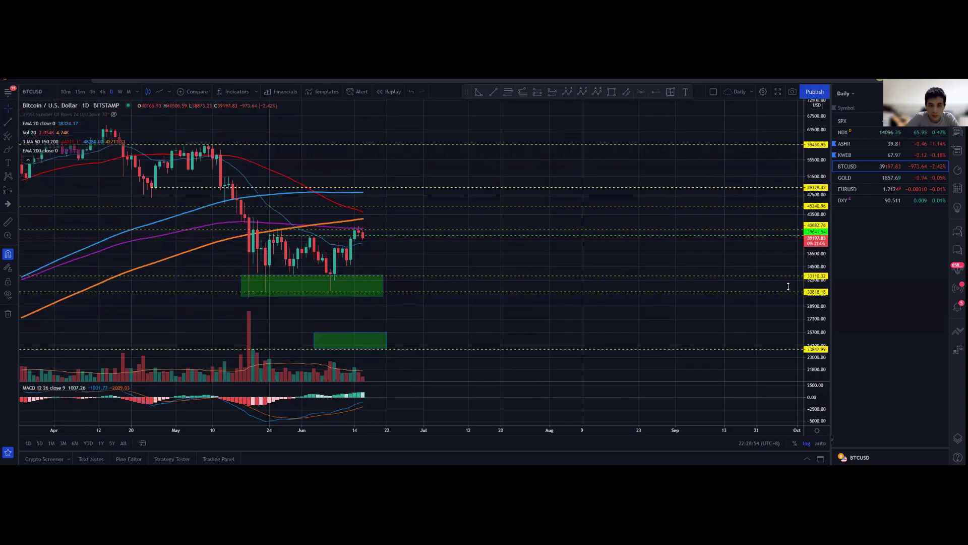
pyautogui.scroll(-4, 465, 265)
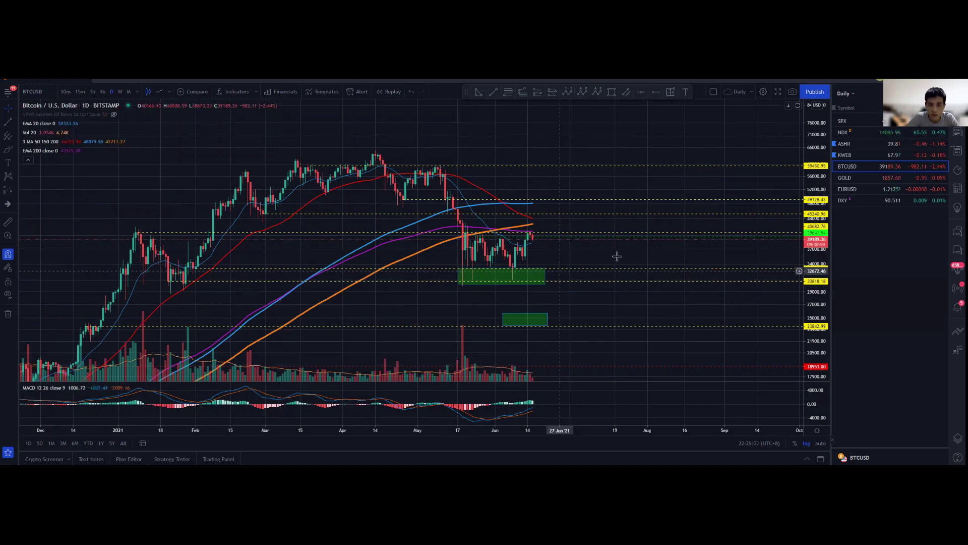
pyautogui.moveTo(614, 253); pyautogui.dragTo(435, 260)
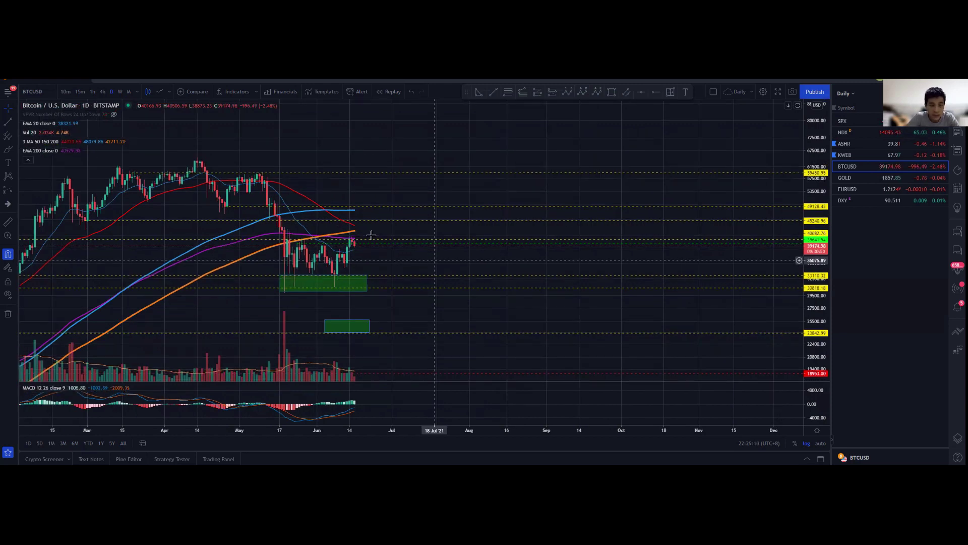
# Switch the BTCUSD chart to the 4-hour timeframe and examine the latest candles against the moving averages and dotted trend line
pyautogui.click(101, 93)
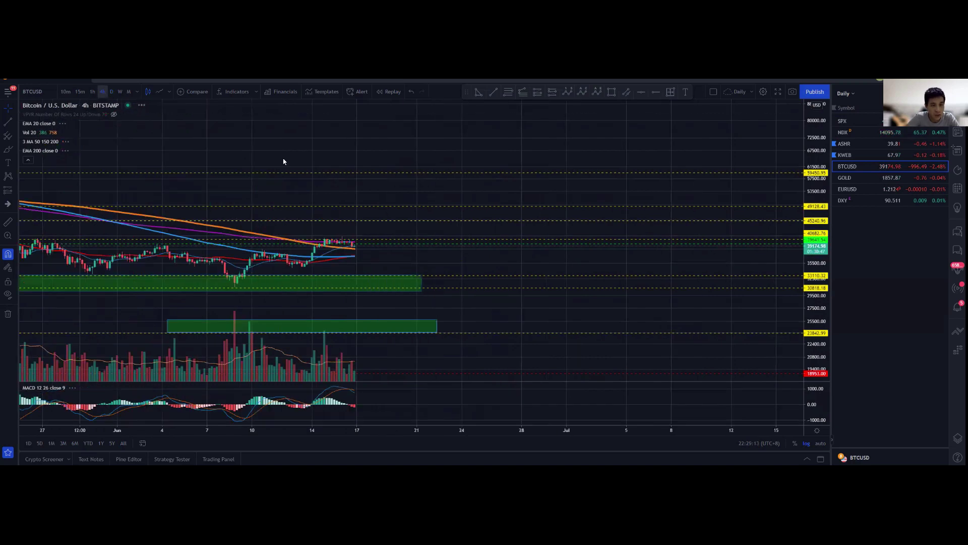
pyautogui.doubleClick(818, 263)
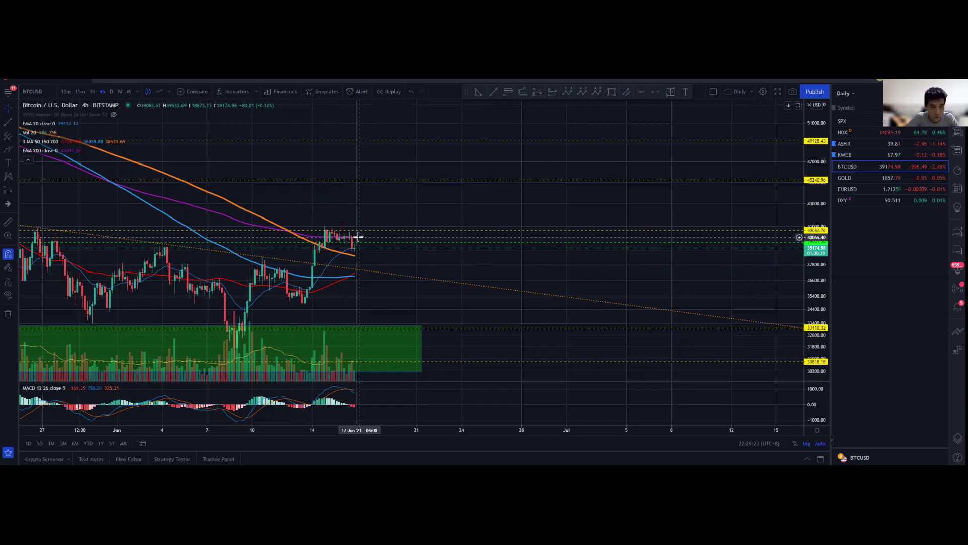
pyautogui.moveTo(393, 263); pyautogui.dragTo(453, 257)
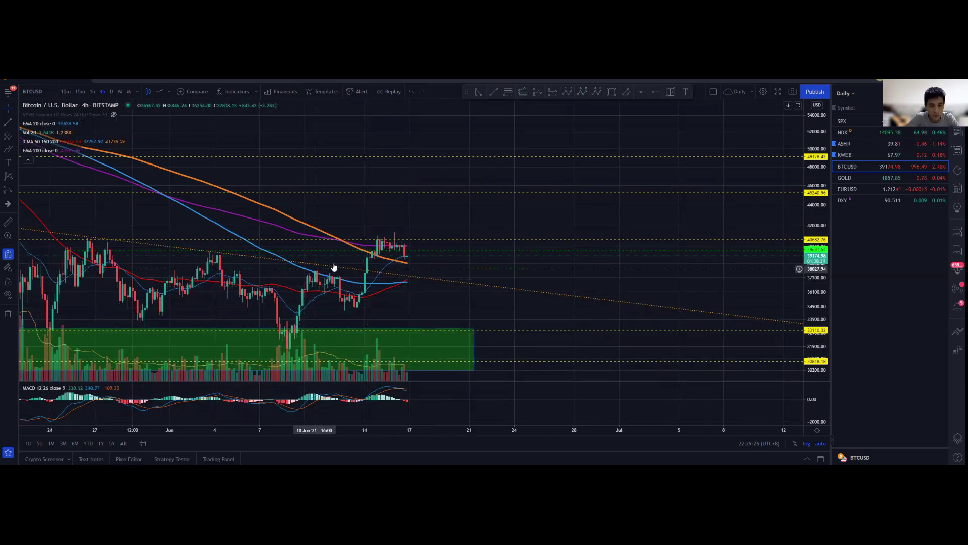
# Examine the 4-hour MACD in a maximised pane, restore the price chart and review the earlier June price action
pyautogui.doubleClick(439, 390)
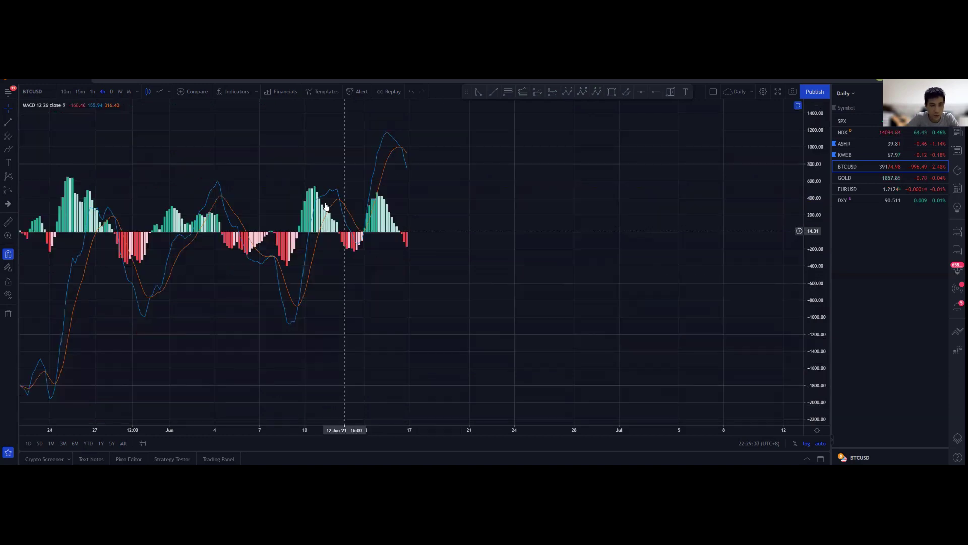
pyautogui.doubleClick(412, 209)
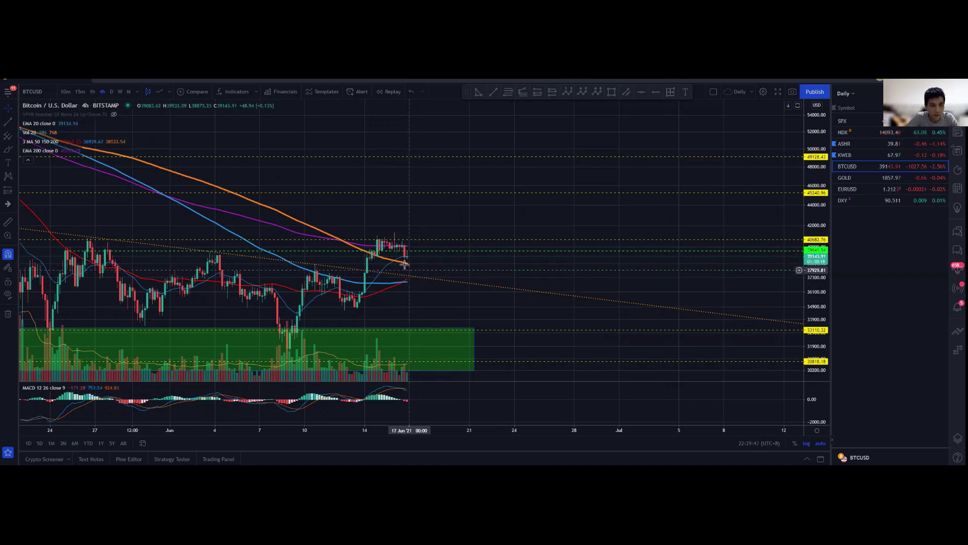
pyautogui.scroll(-1, 405, 265)
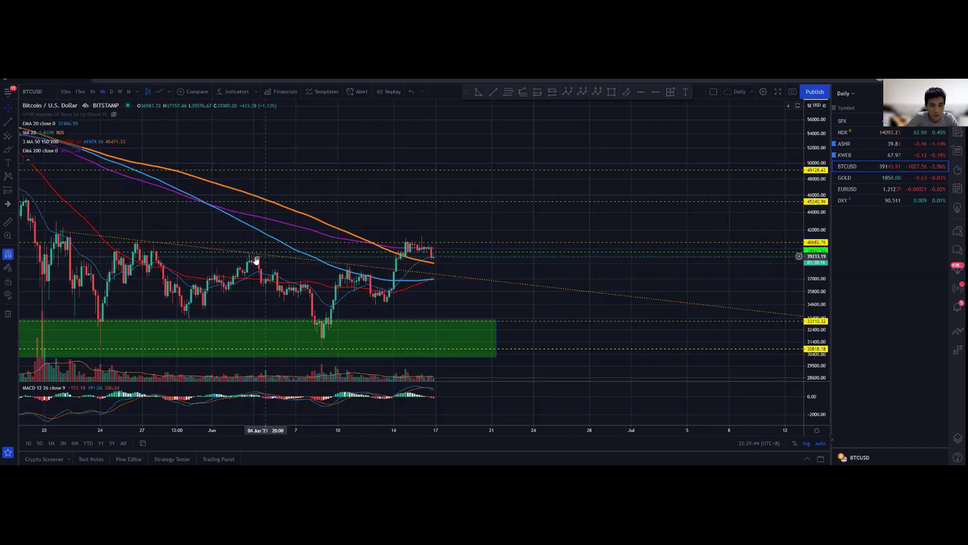